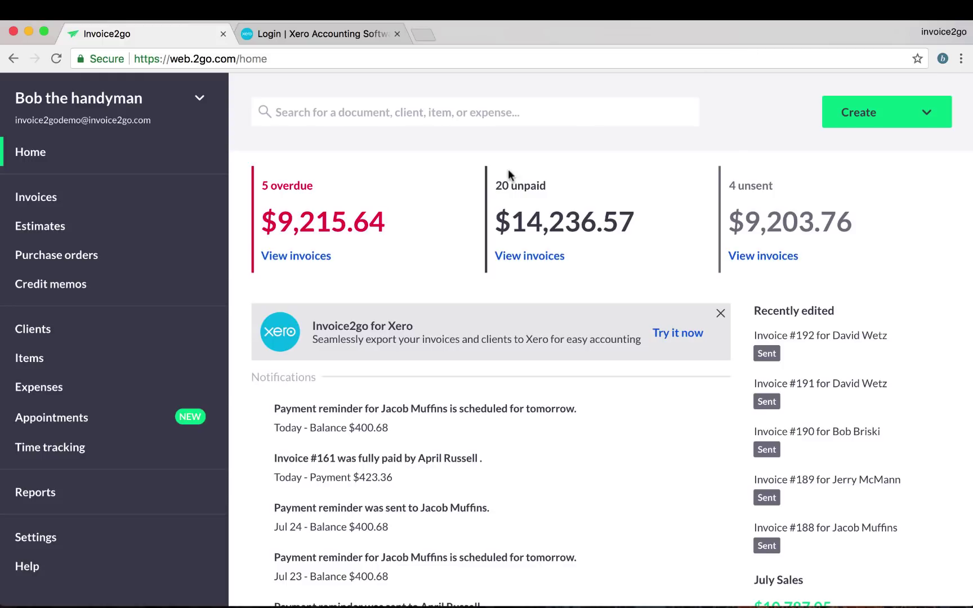
# Go to Settings and open the Connect to Xero integration page under Other.
pyautogui.scroll(-1, 34, 507)
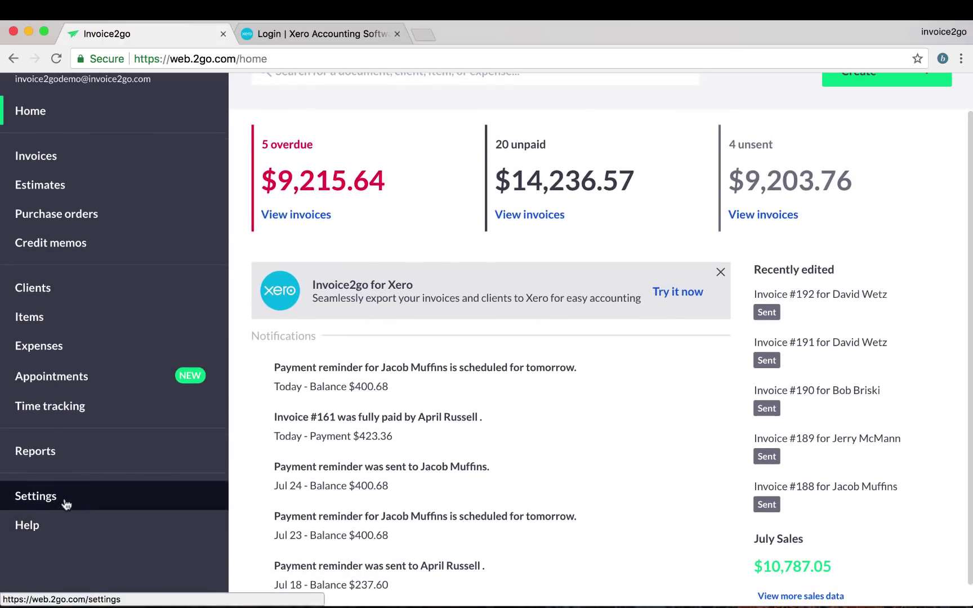
pyautogui.click(66, 504)
pyautogui.scroll(-2, 396, 432)
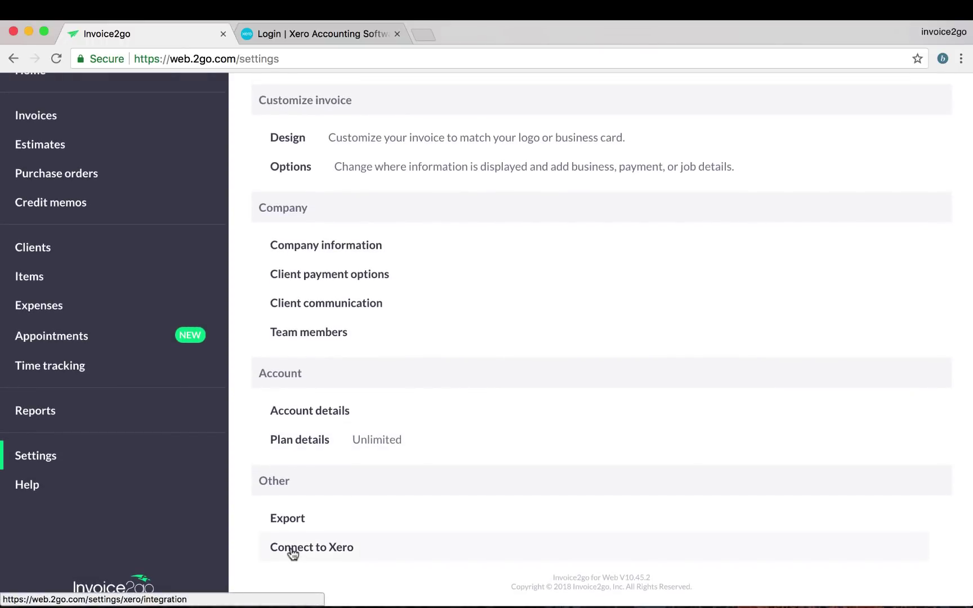
pyautogui.click(310, 553)
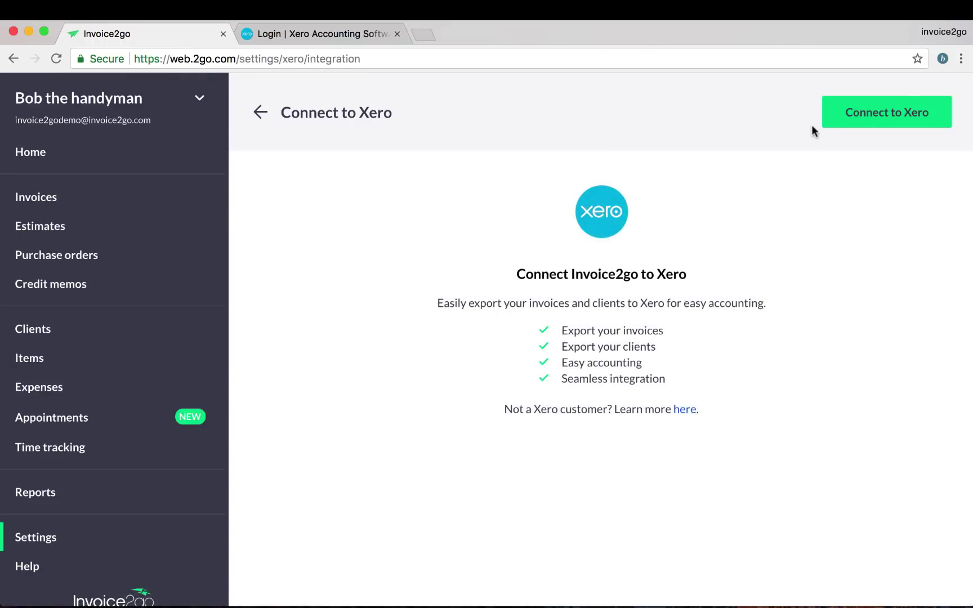
# Connect to Xero, choose the Demo Company (US) organisation, and allow Invoice2go access.
pyautogui.click(867, 120)
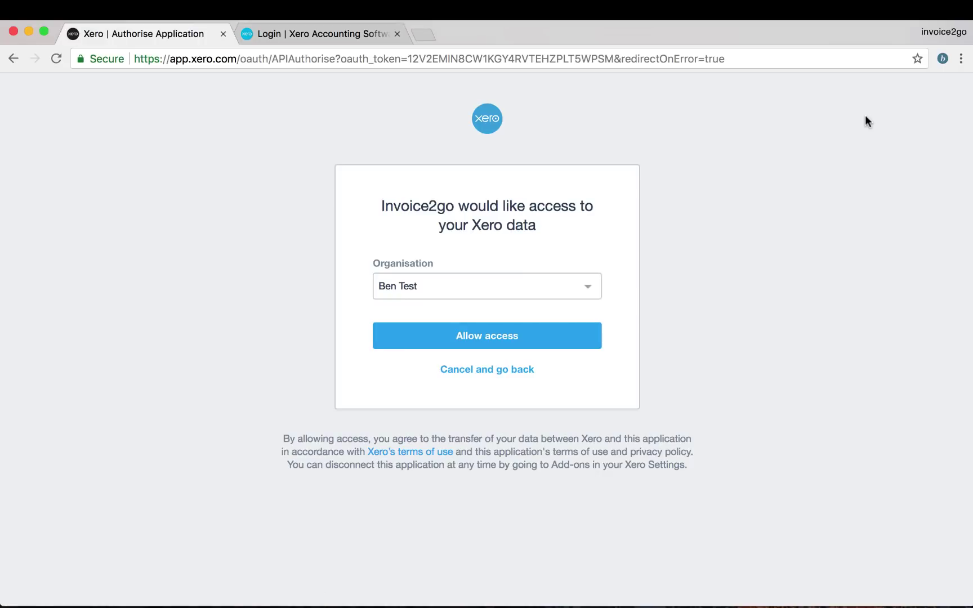
pyautogui.click(556, 286)
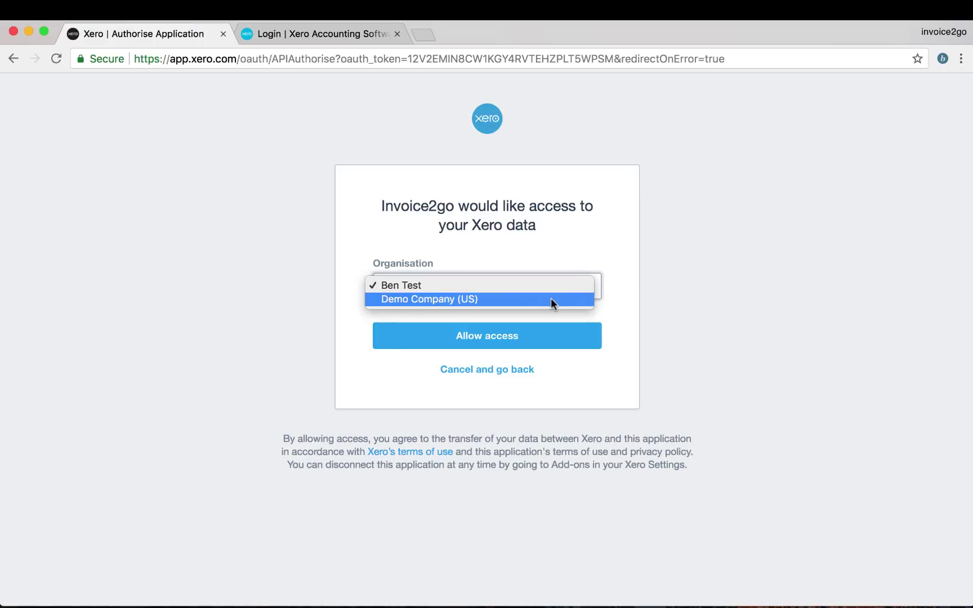
pyautogui.click(551, 299)
pyautogui.click(494, 341)
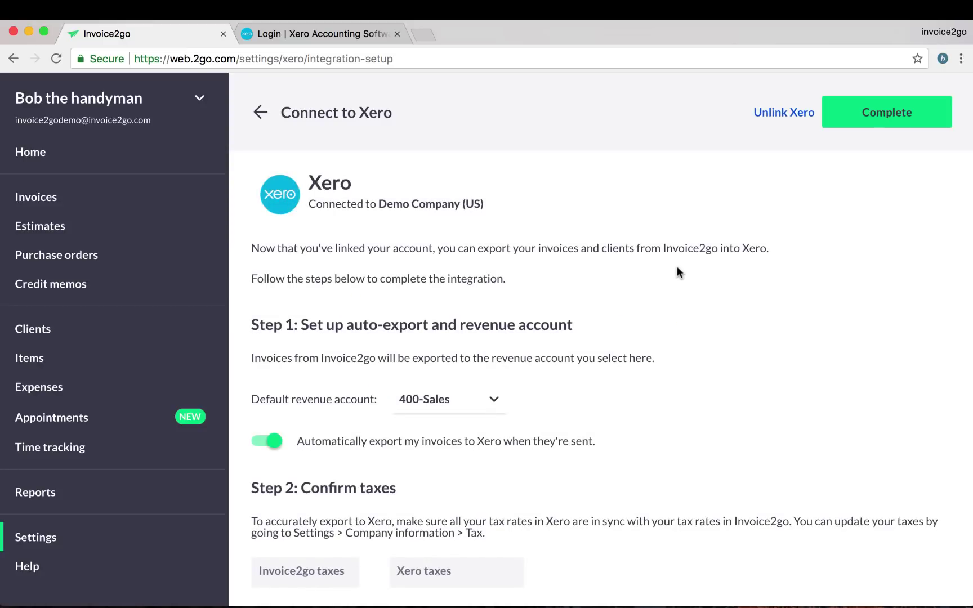
pyautogui.scroll(-3, 717, 349)
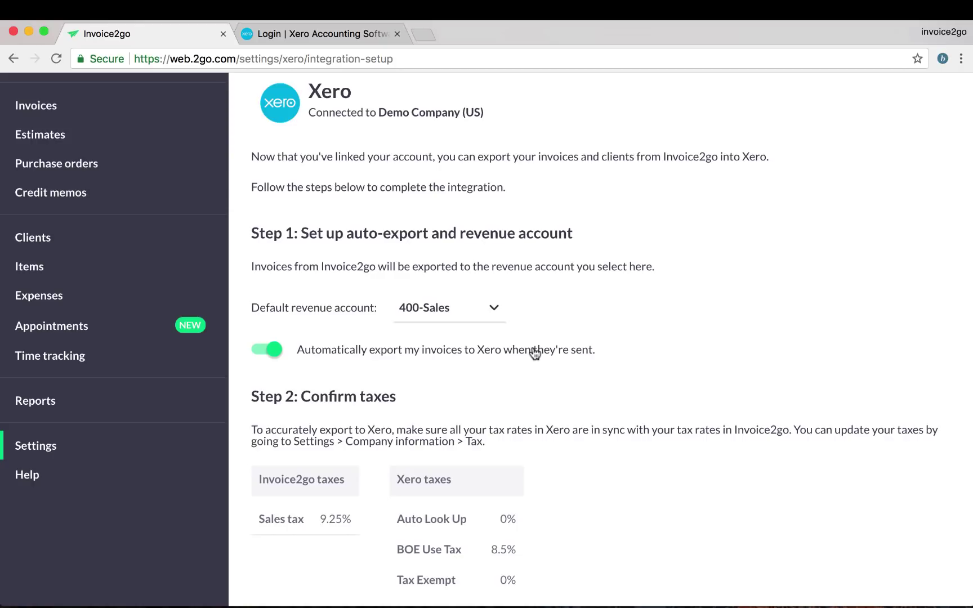
pyautogui.scroll(-3, 560, 335)
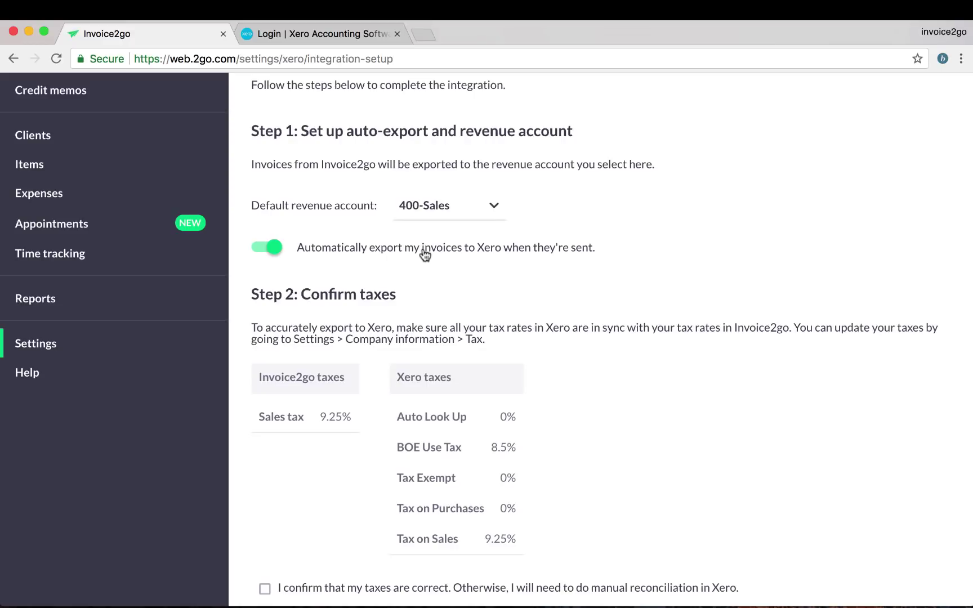
pyautogui.scroll(-3, 520, 392)
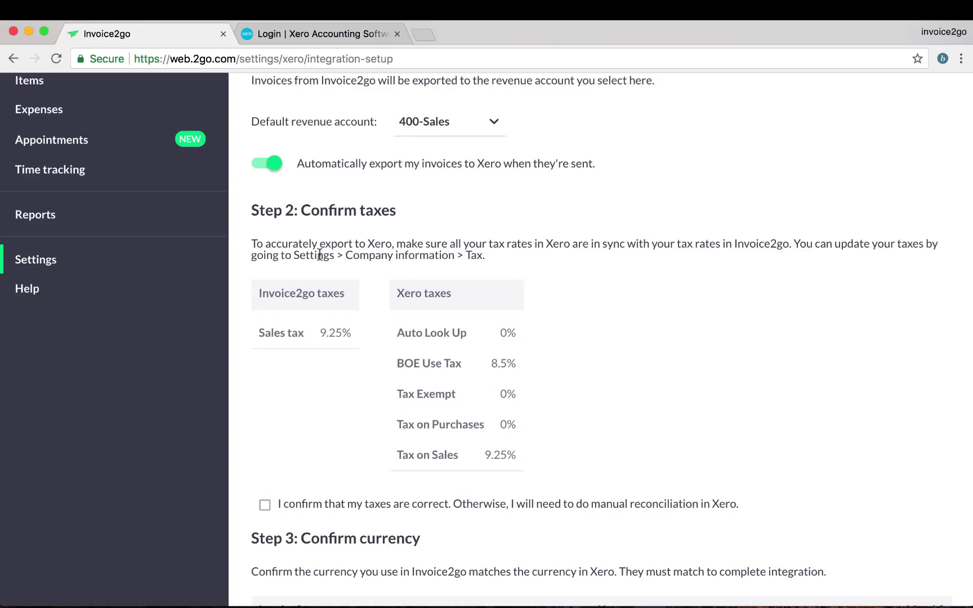
pyautogui.scroll(-1, 308, 364)
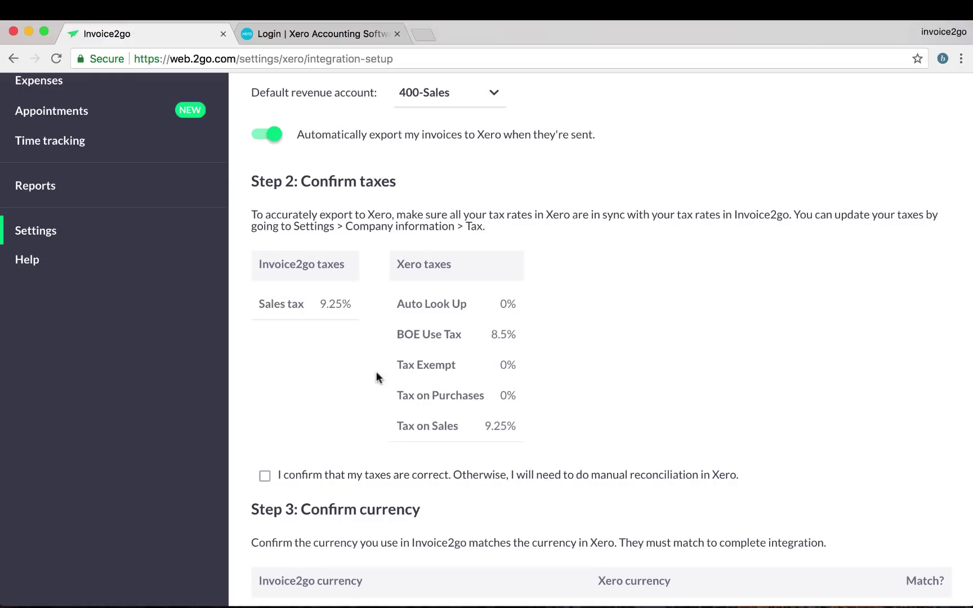
# Check the 9.25% Sales tax rate and tick 'I confirm that my taxes are correct'.
pyautogui.scroll(-1, 341, 388)
pyautogui.moveTo(321, 276); pyautogui.dragTo(358, 276)
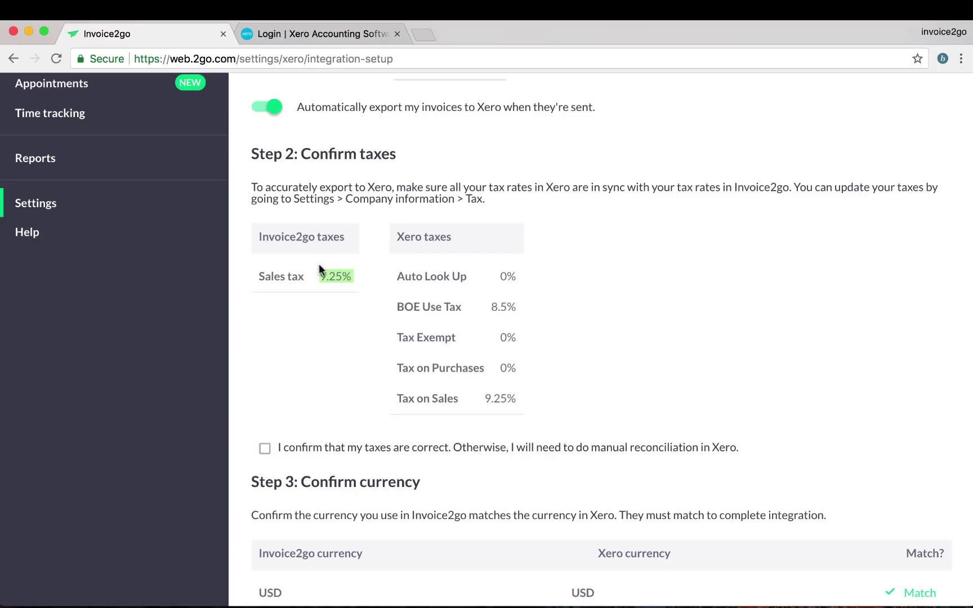
pyautogui.click(500, 401)
pyautogui.click(481, 449)
pyautogui.scroll(-2, 545, 451)
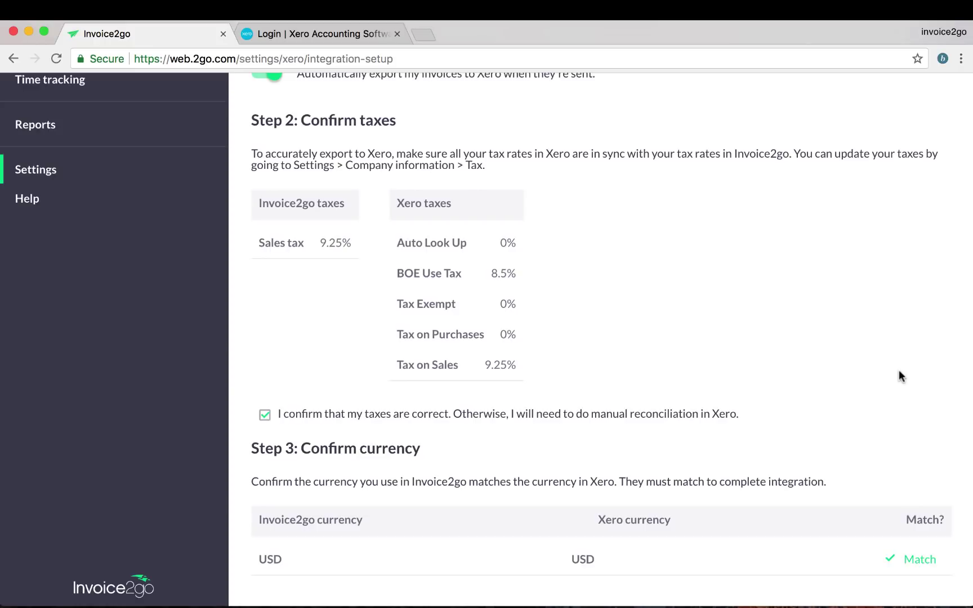
pyautogui.scroll(5, 899, 372)
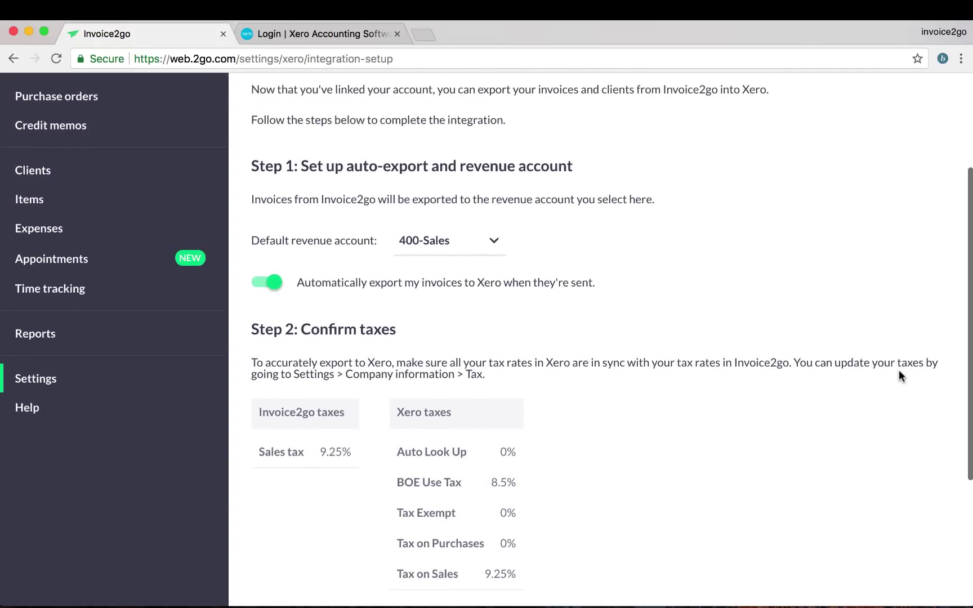
pyautogui.scroll(3, 899, 372)
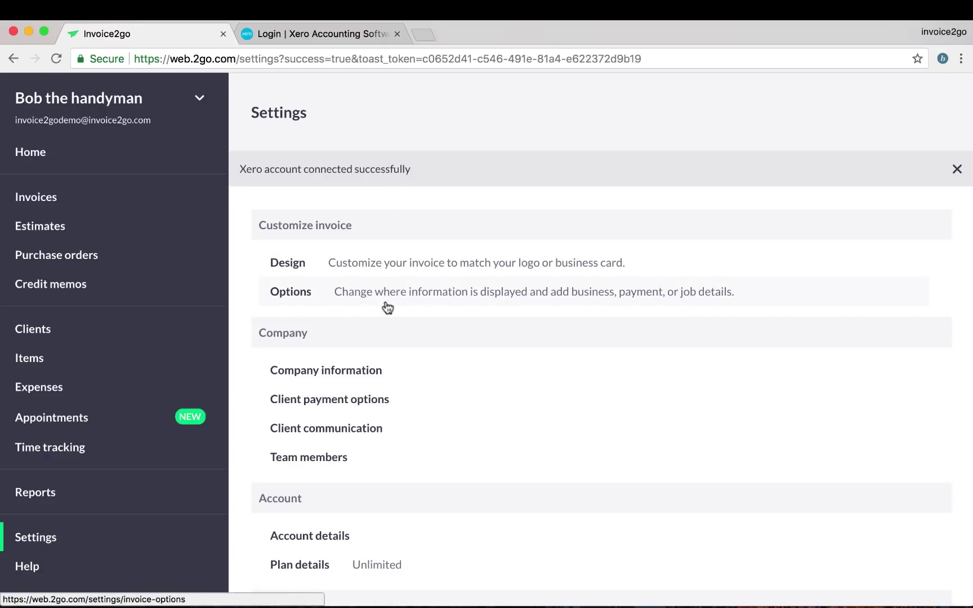
# Switch from Settings to the Invoices list showing $14,236.57 unpaid.
pyautogui.scroll(-5, 387, 299)
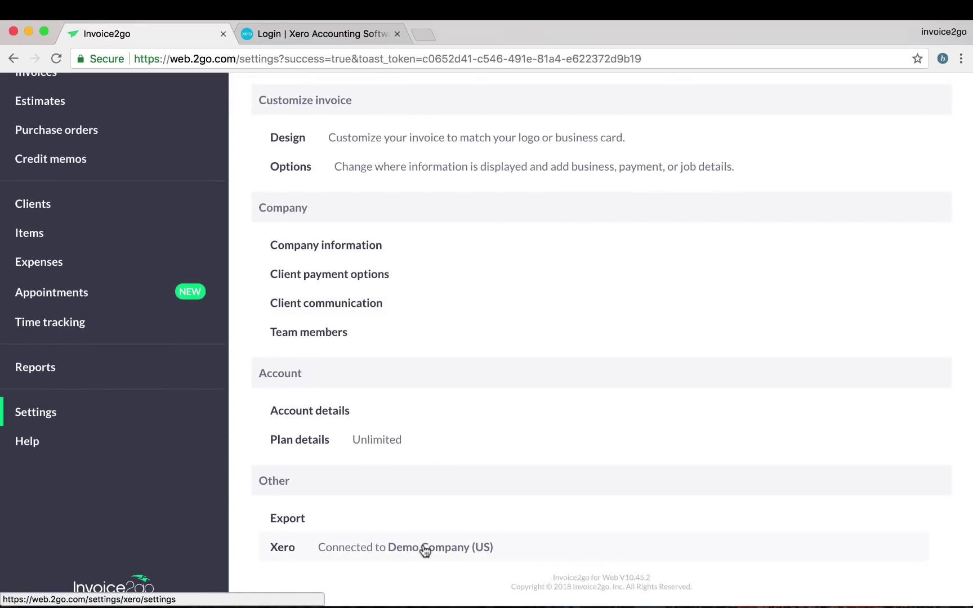
pyautogui.scroll(3, 126, 239)
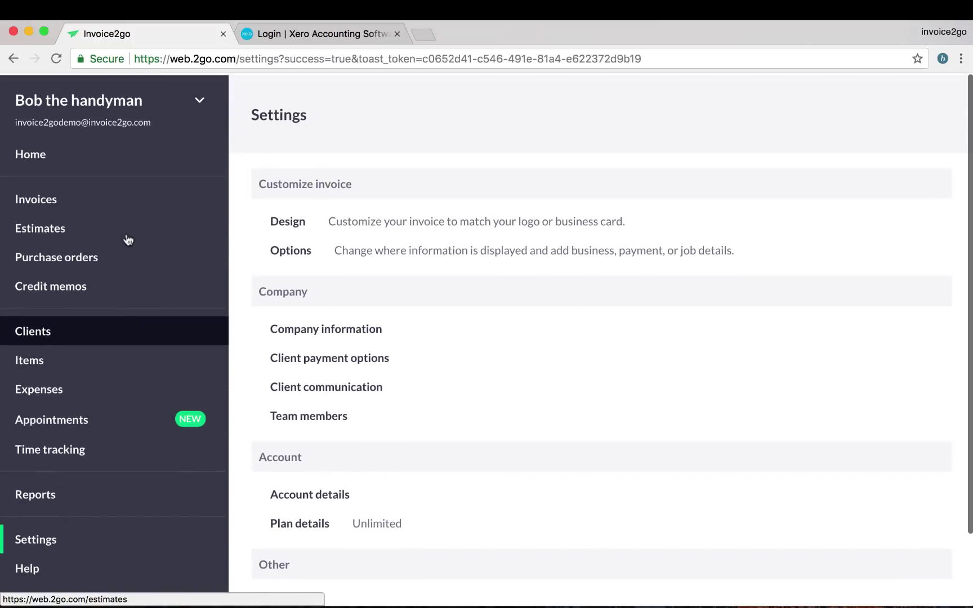
pyautogui.click(114, 202)
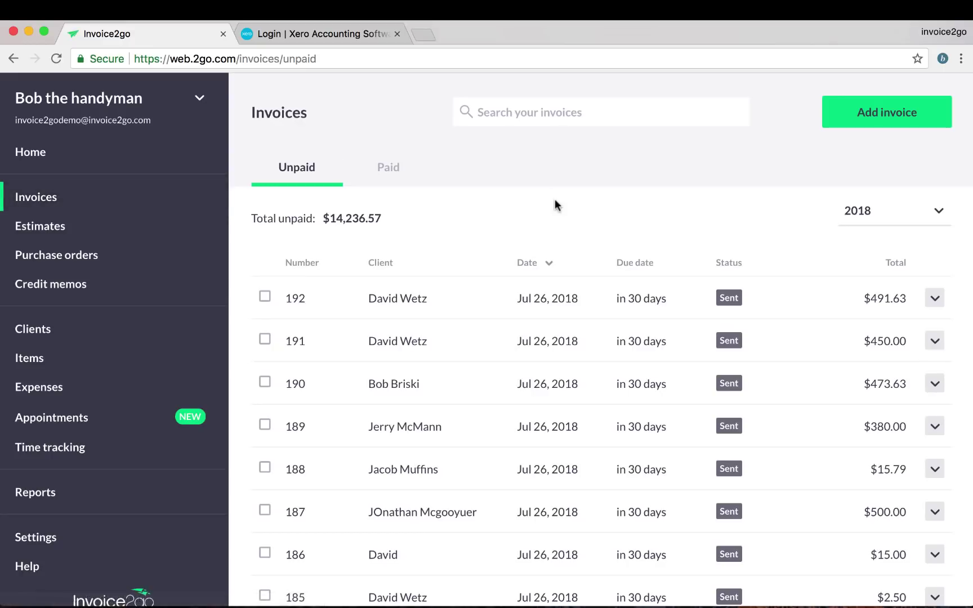
# Start new invoice #193 and assign the matching existing client.
pyautogui.click(869, 115)
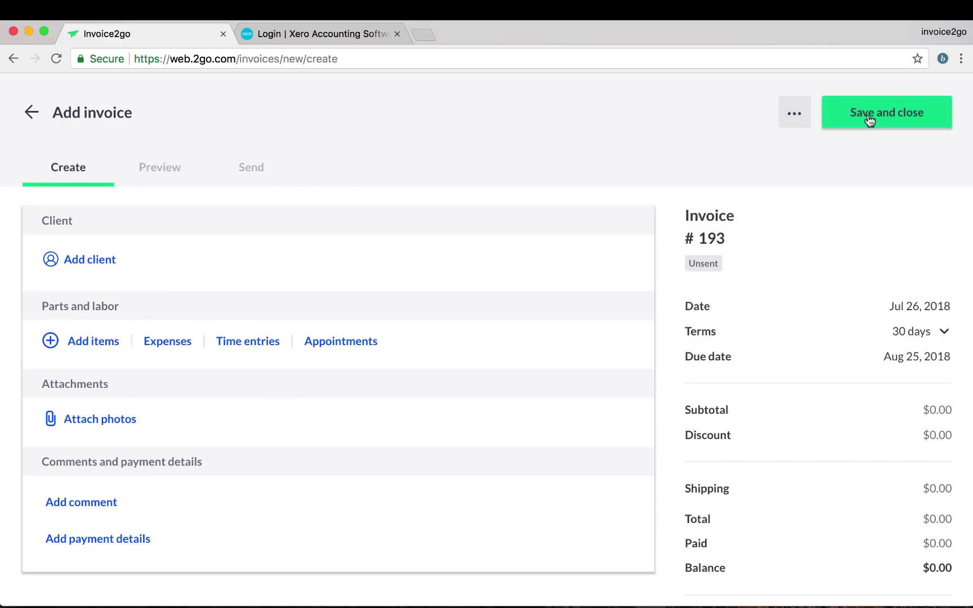
pyautogui.click(106, 265)
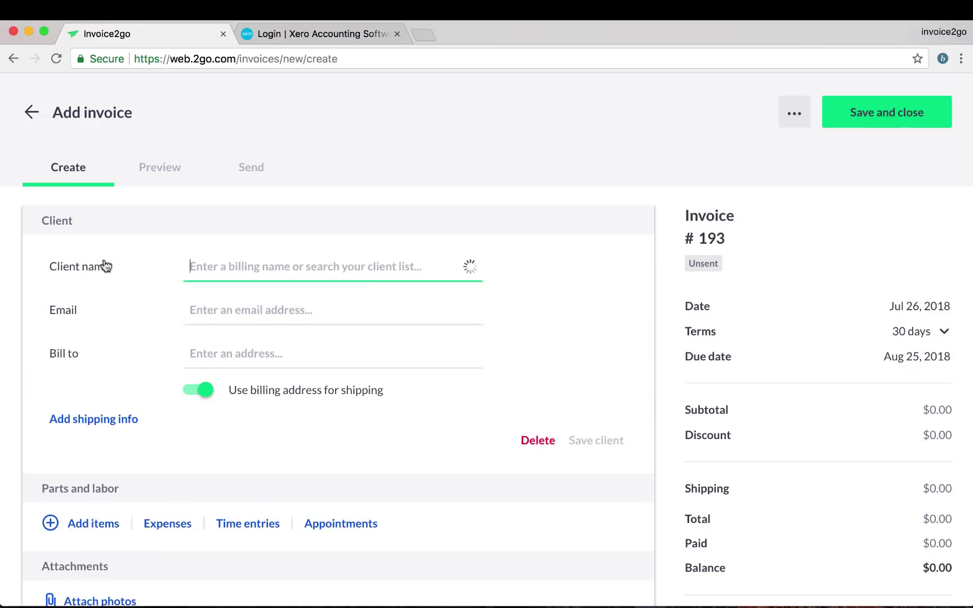
pyautogui.write('marian')
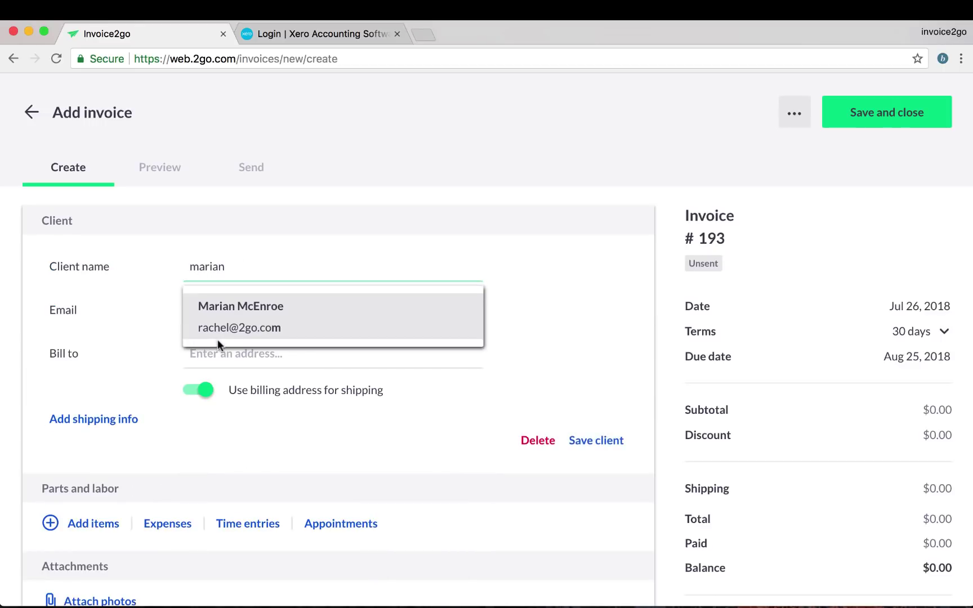
pyautogui.click(217, 339)
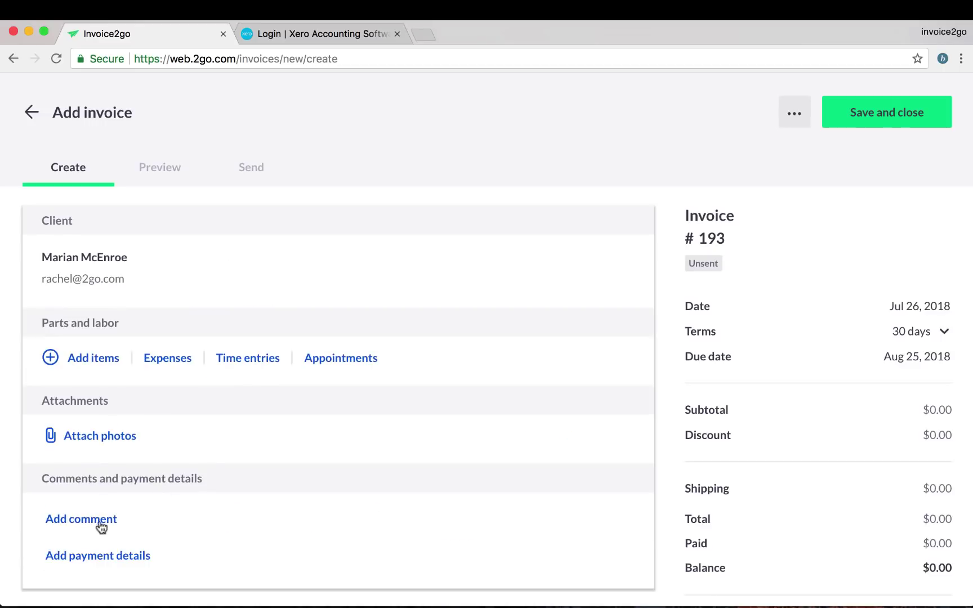
# Add the 'Paint - small job' item as a $450.00 line on the invoice.
pyautogui.click(87, 359)
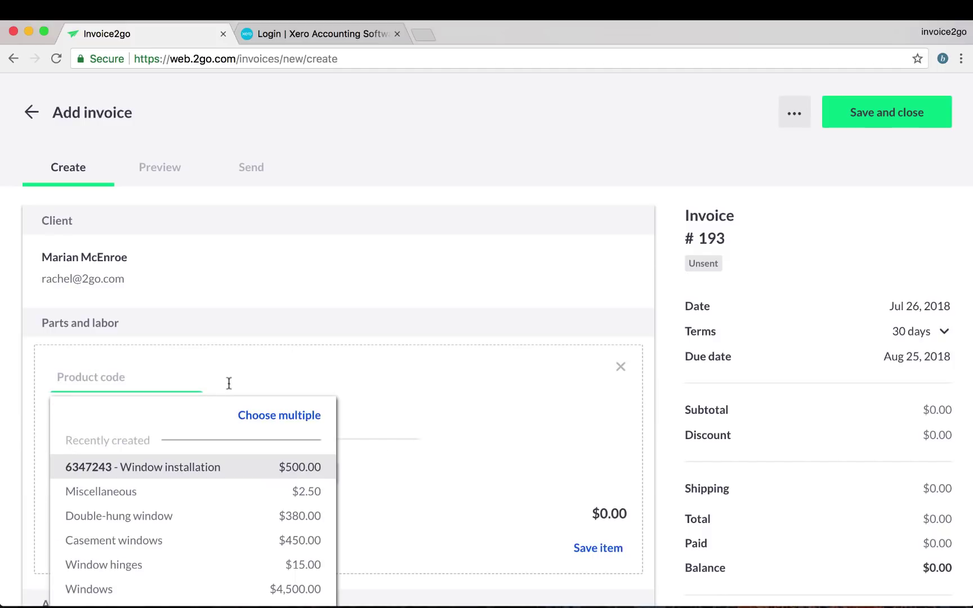
pyautogui.click(378, 426)
pyautogui.write('paint')
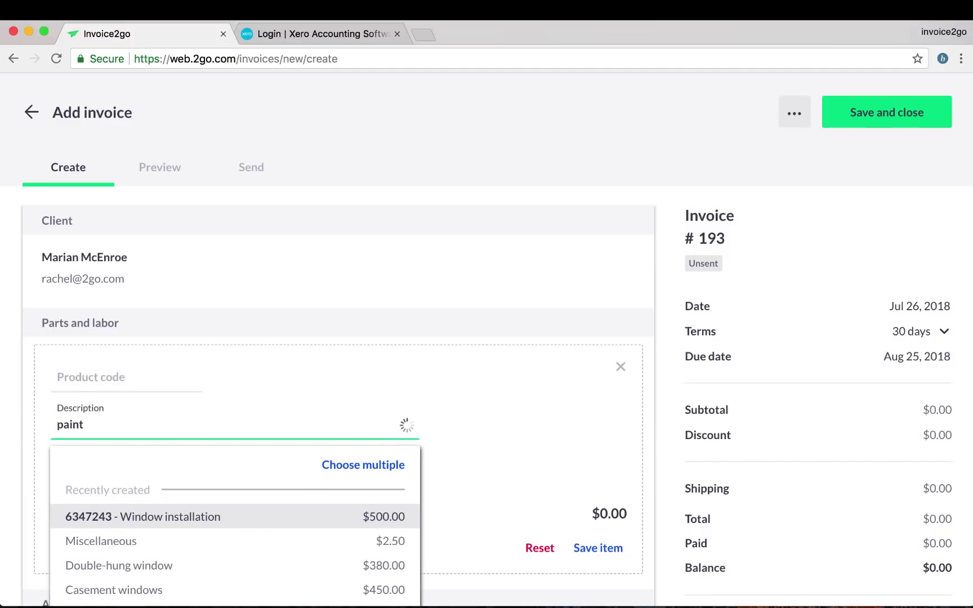
pyautogui.click(281, 510)
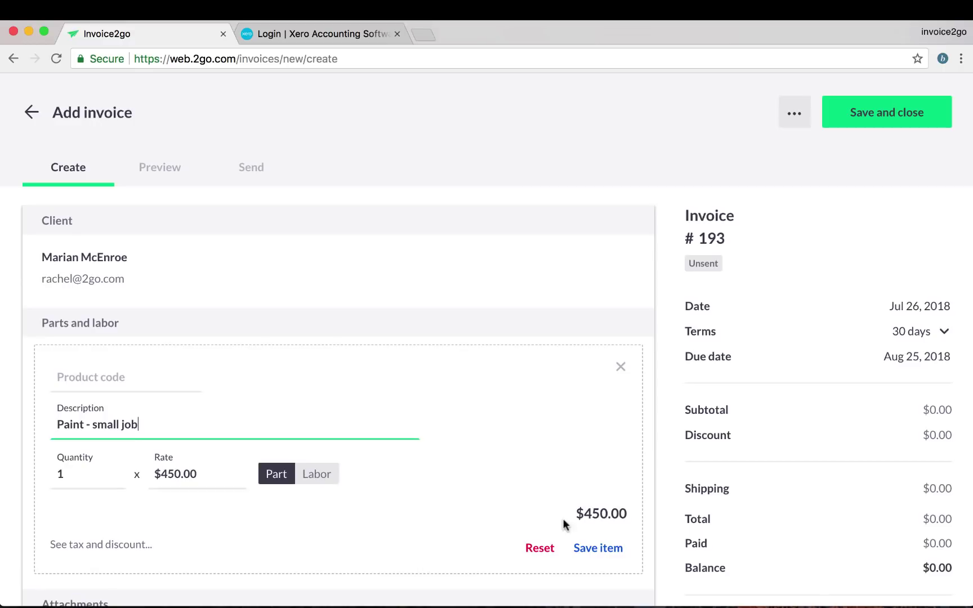
pyautogui.click(595, 549)
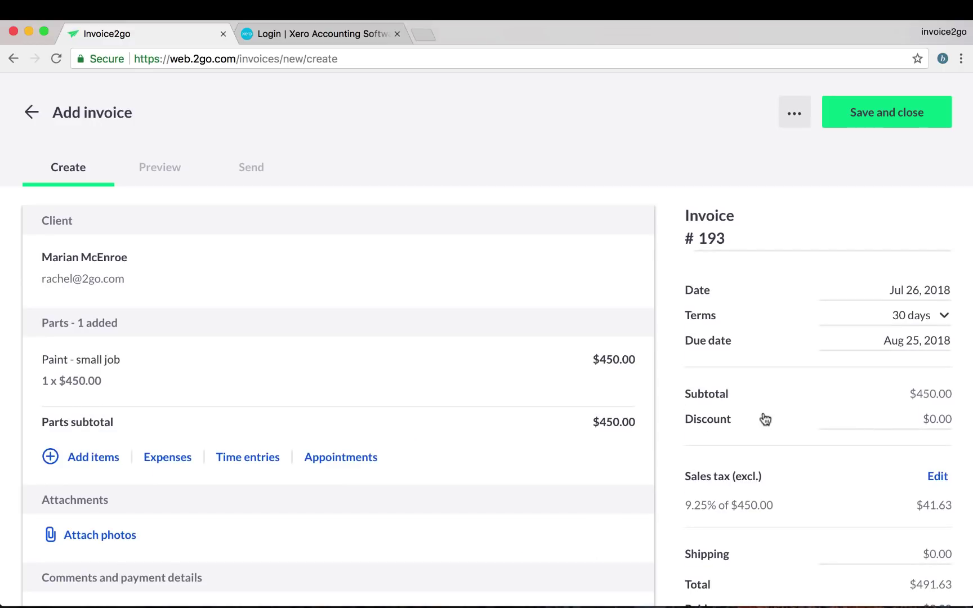
# Send invoice #193, totalling $491.63, to the client by email.
pyautogui.scroll(-5, 762, 419)
pyautogui.scroll(5, 764, 418)
pyautogui.click(251, 172)
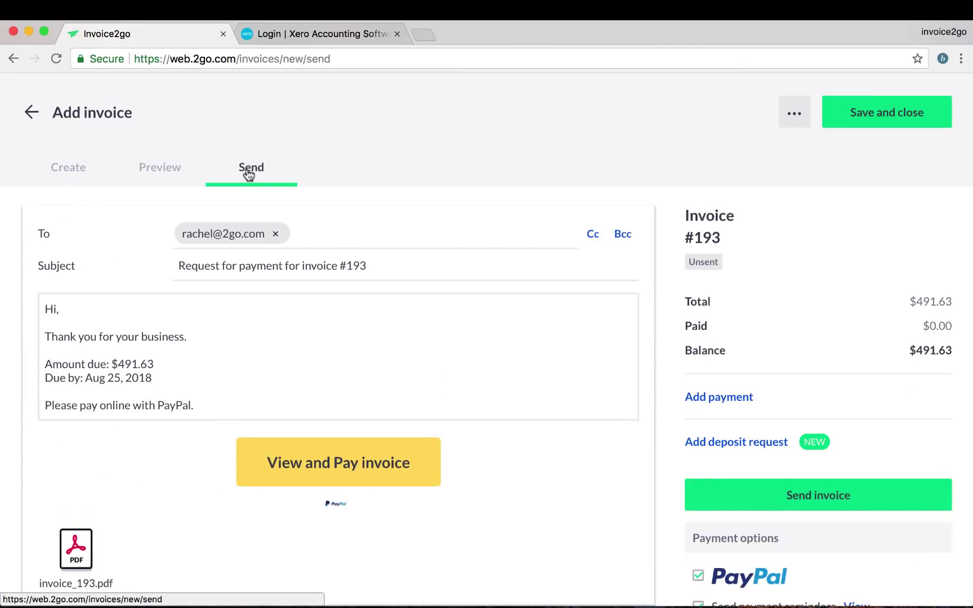
pyautogui.click(823, 496)
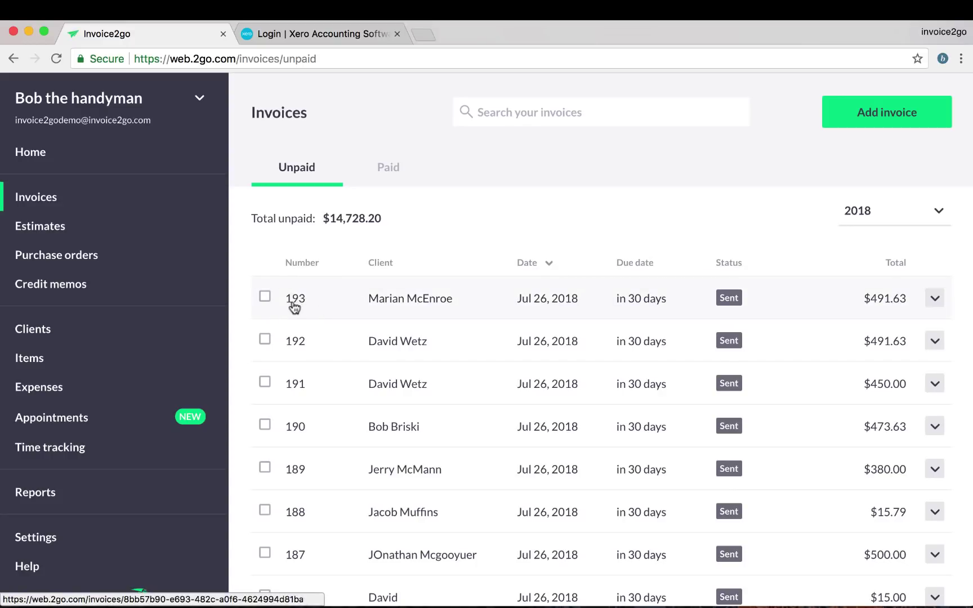
# Log in to Xero with the account's email address and password.
pyautogui.click(304, 31)
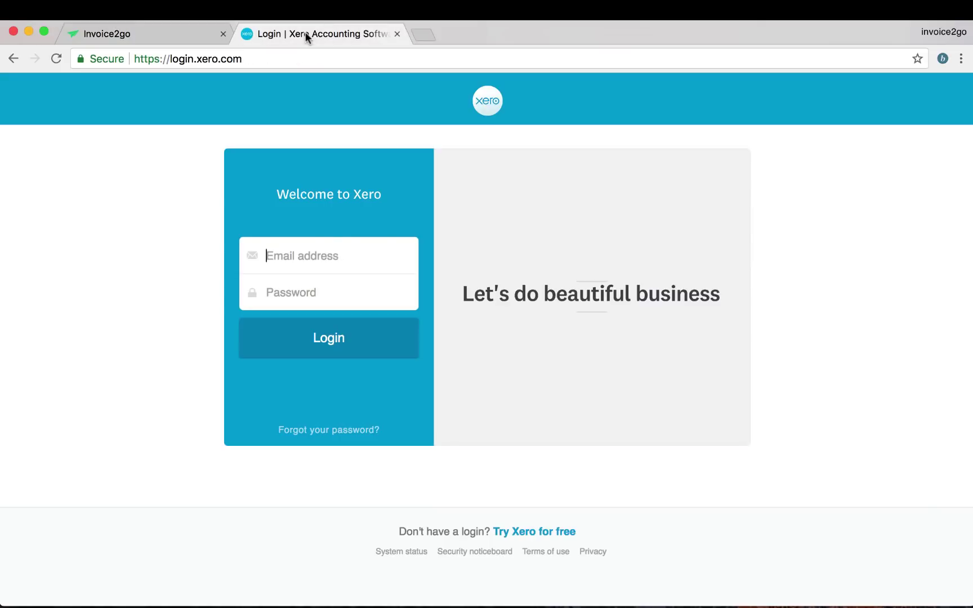
pyautogui.click(325, 251)
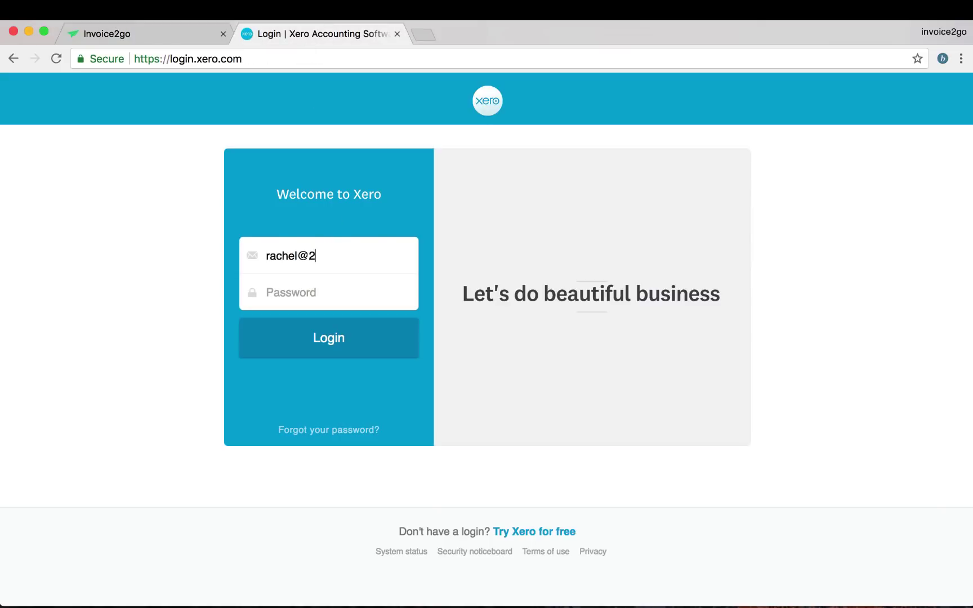
pyautogui.press('Tab')
pyautogui.write('••')
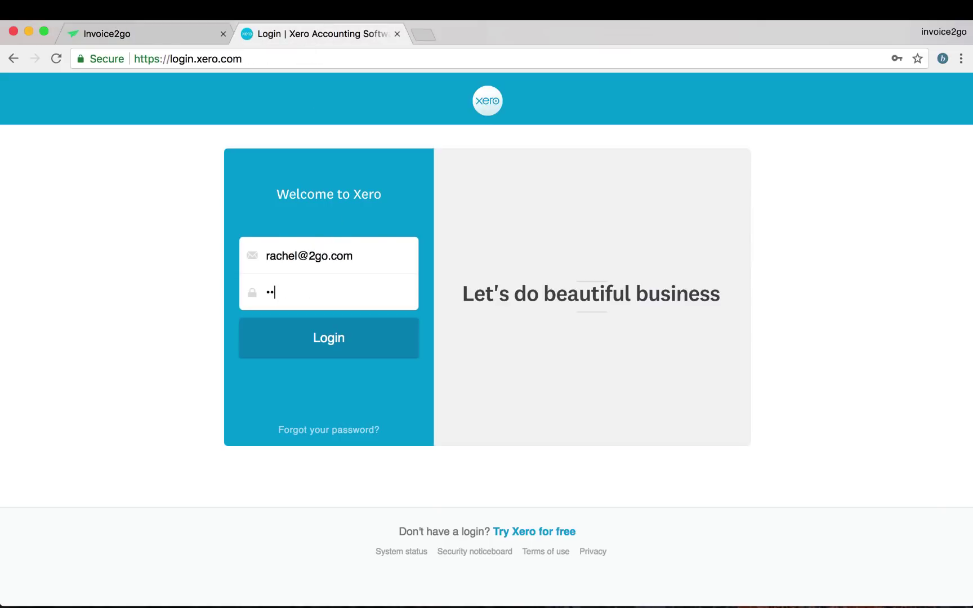
pyautogui.write('••••••••••')
pyautogui.press('Return')
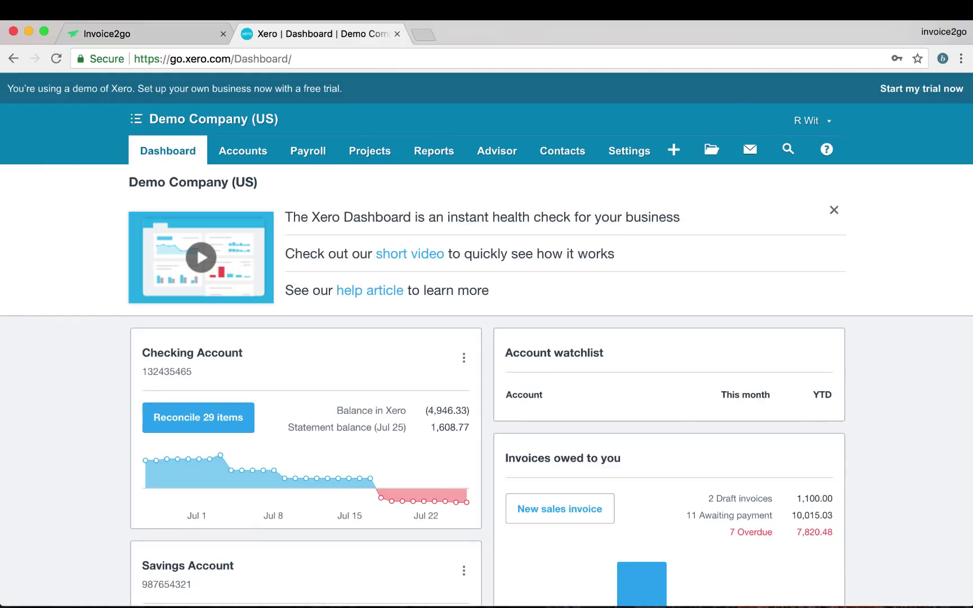
# Go to Accounts > Sales, list all invoices, and open INV-0051 (Invoice2go #193, 491.63).
pyautogui.click(225, 151)
pyautogui.click(230, 211)
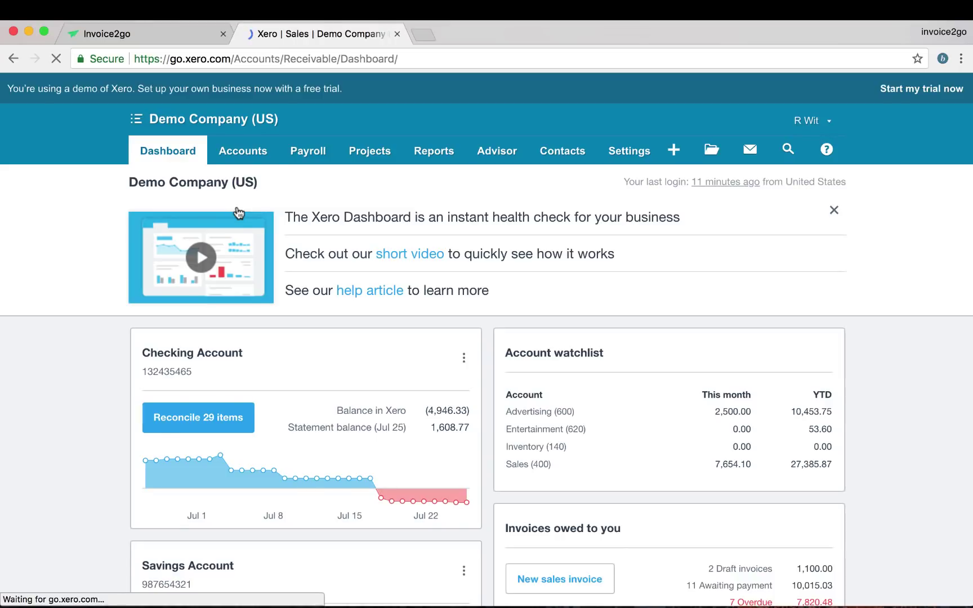
pyautogui.scroll(-2, 103, 363)
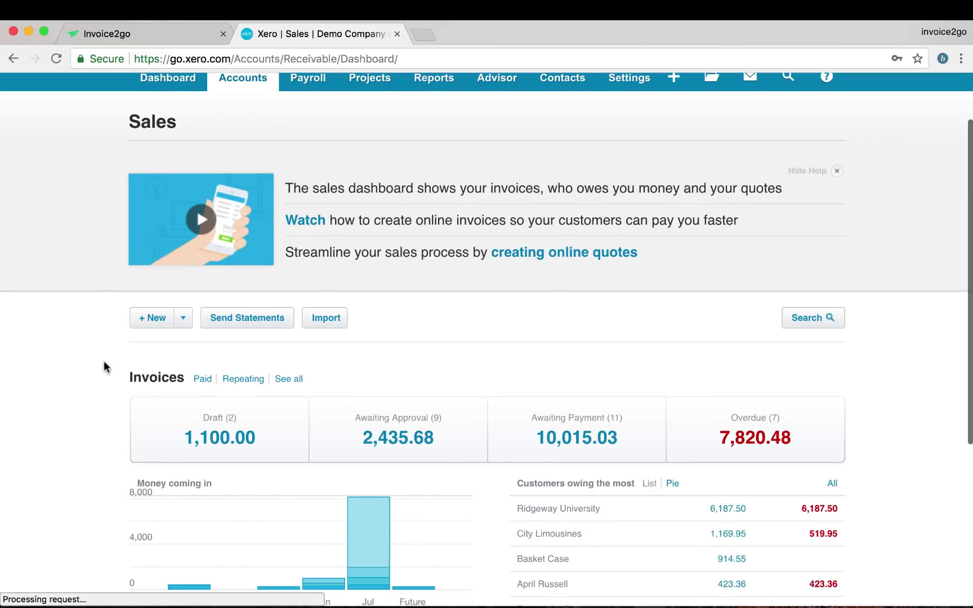
pyautogui.click(279, 379)
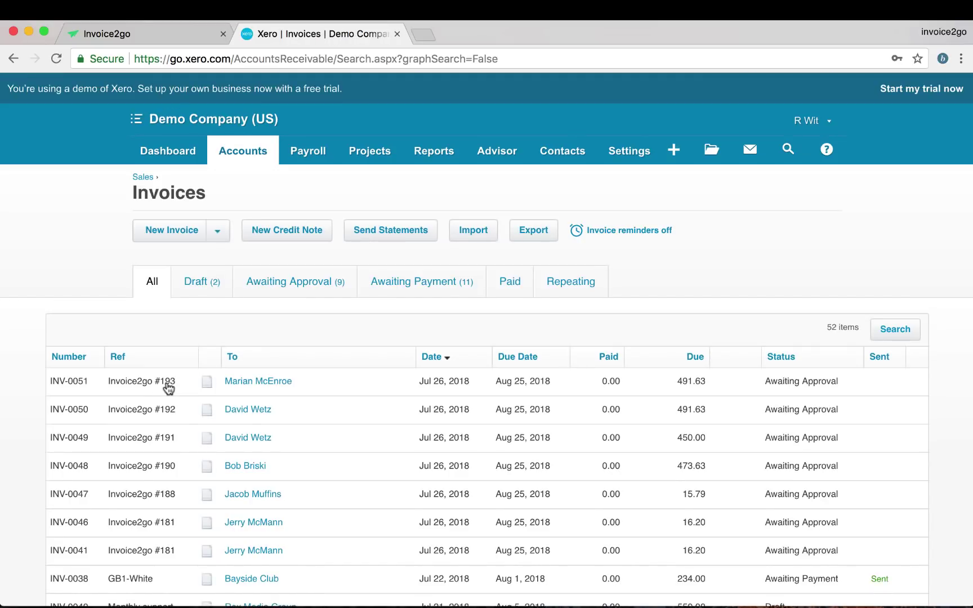
pyautogui.click(252, 387)
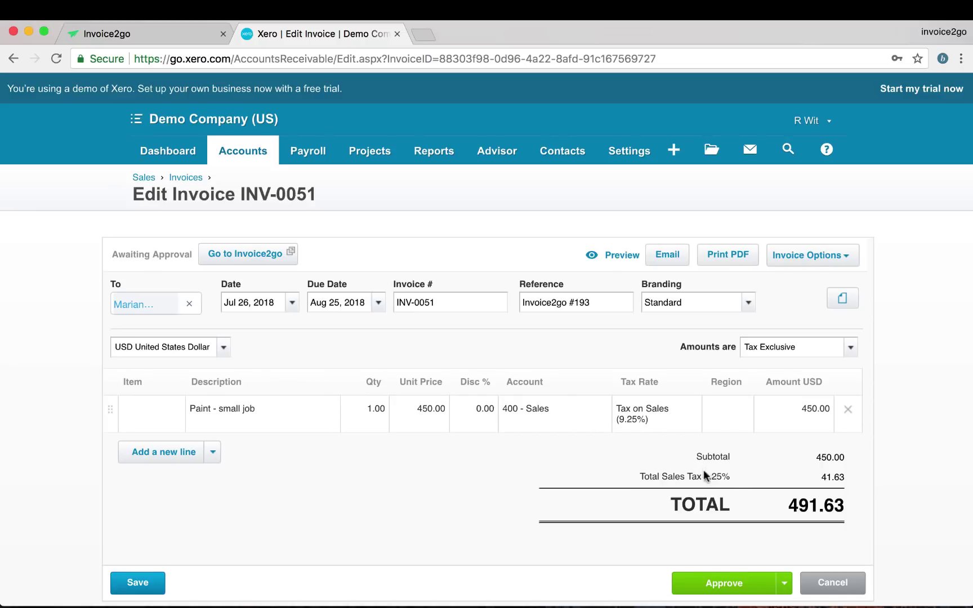
pyautogui.scroll(-2, 557, 506)
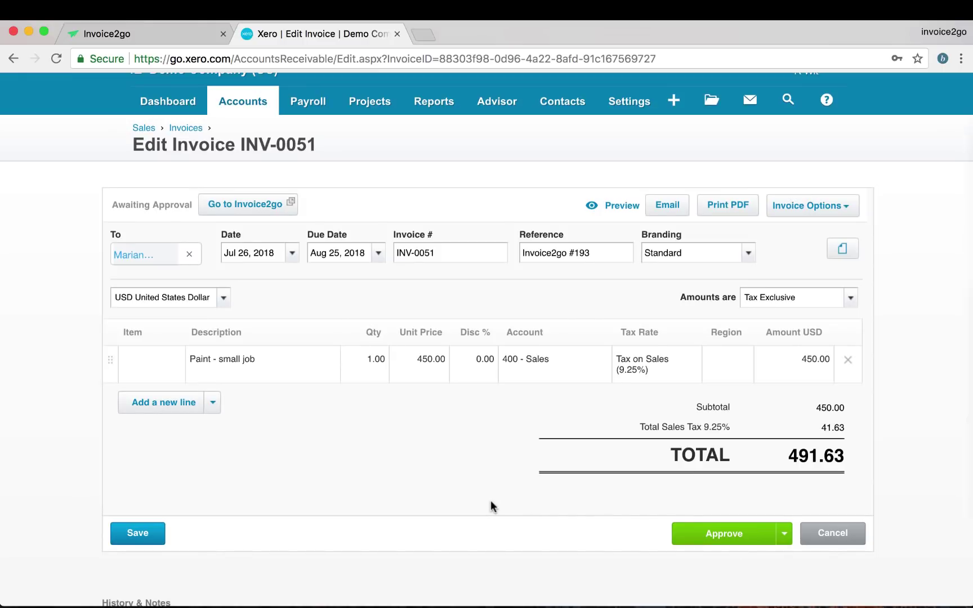
pyautogui.scroll(2, 500, 397)
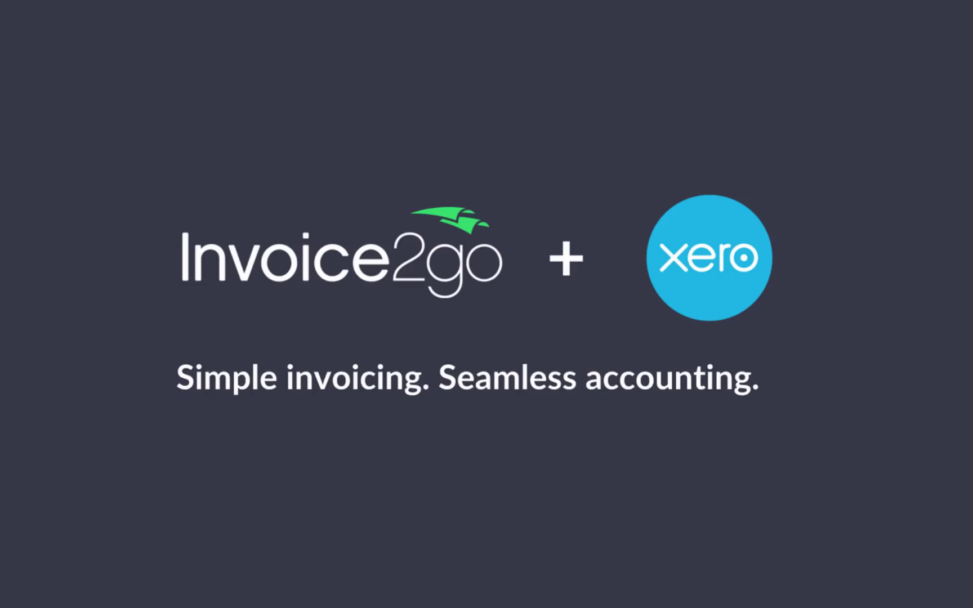